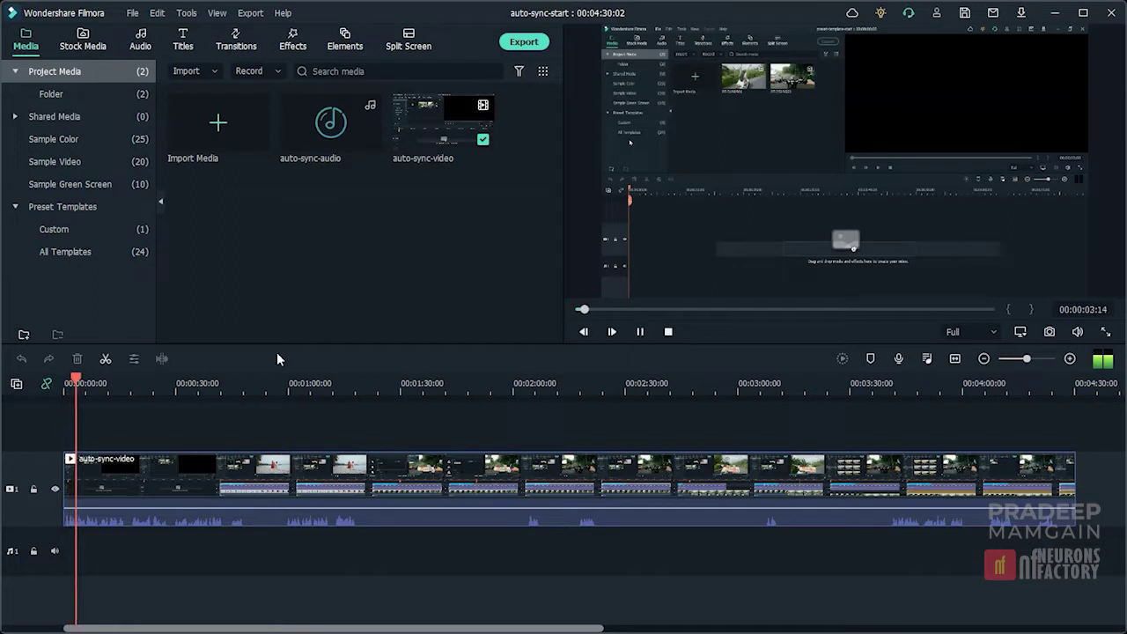
Step: Preview both clips, place auto-sync-audio on track A1 near 0:49, and select auto-sync-video
drag(80, 380, 217, 380)
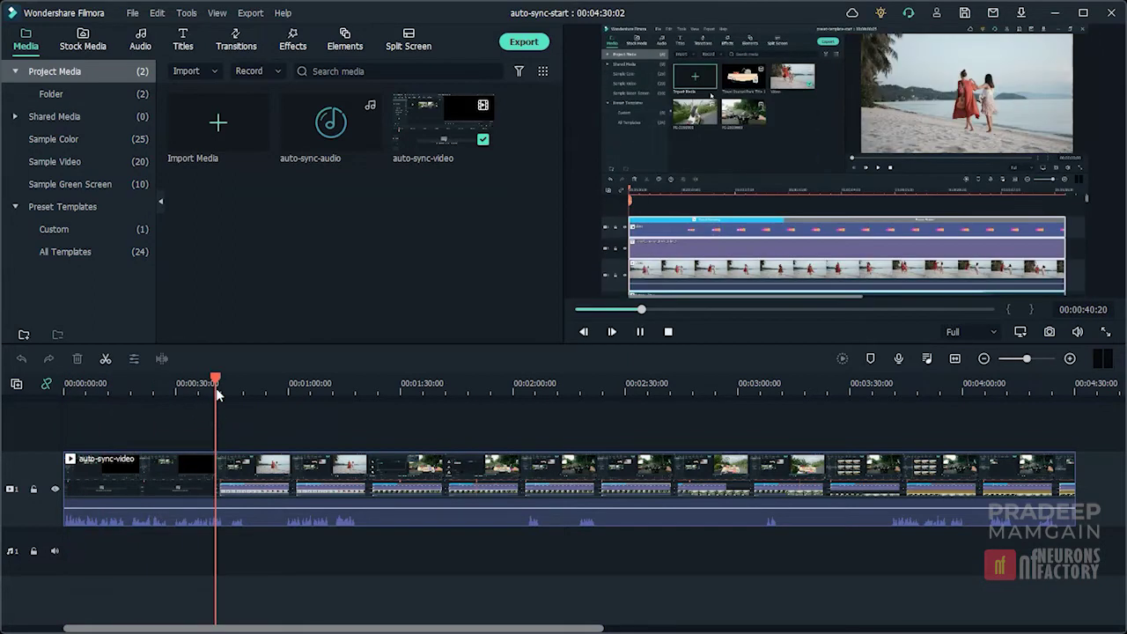
click(668, 332)
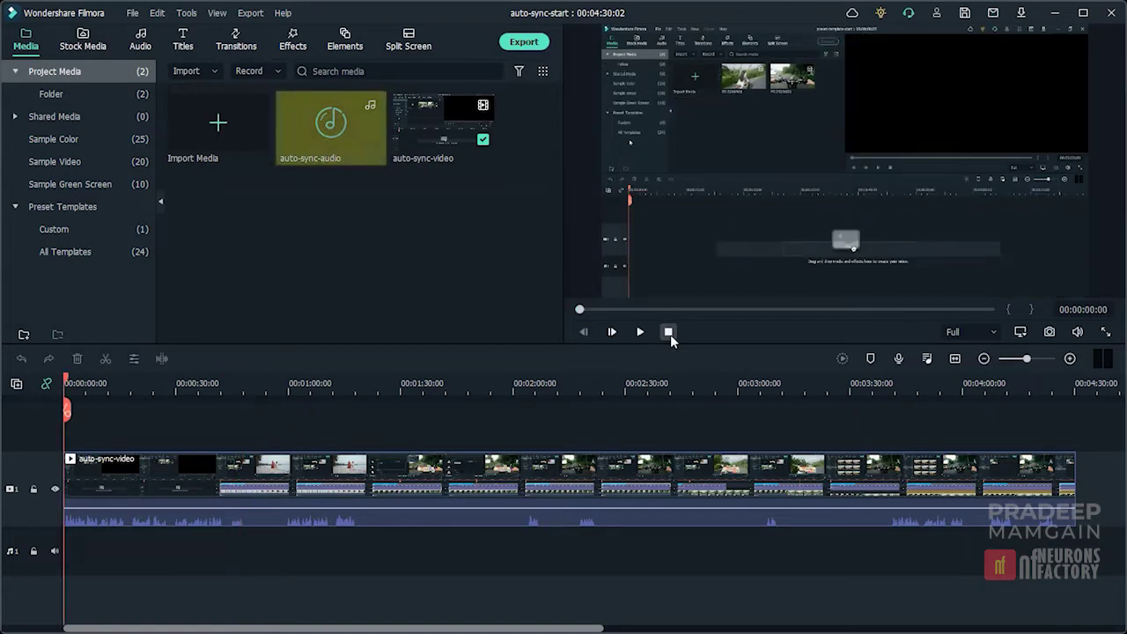
click(348, 137)
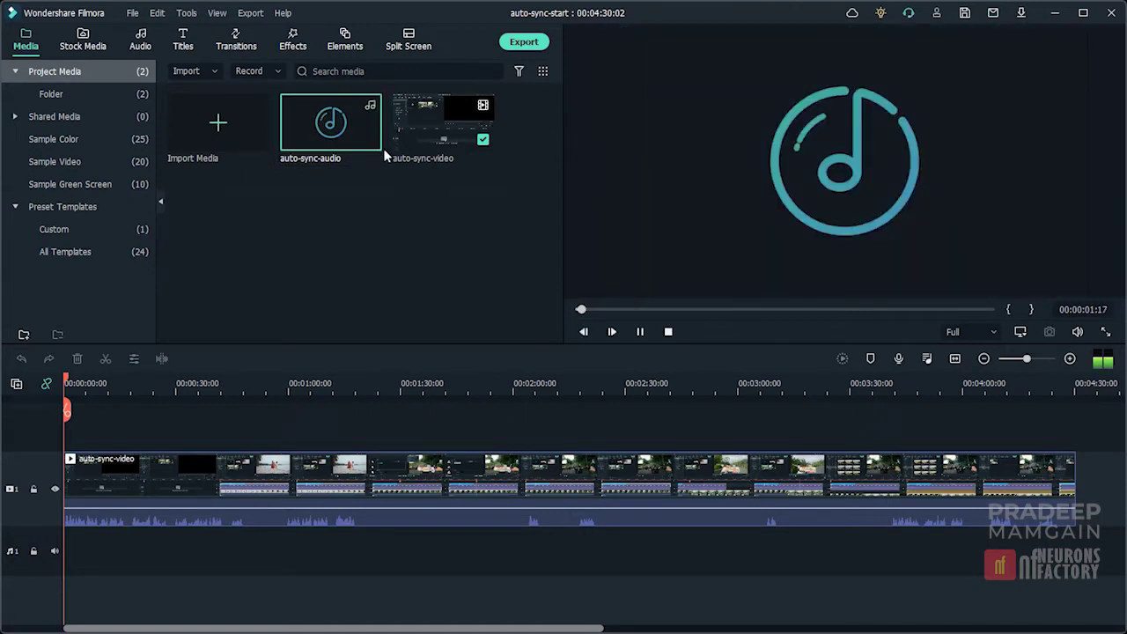
click(675, 334)
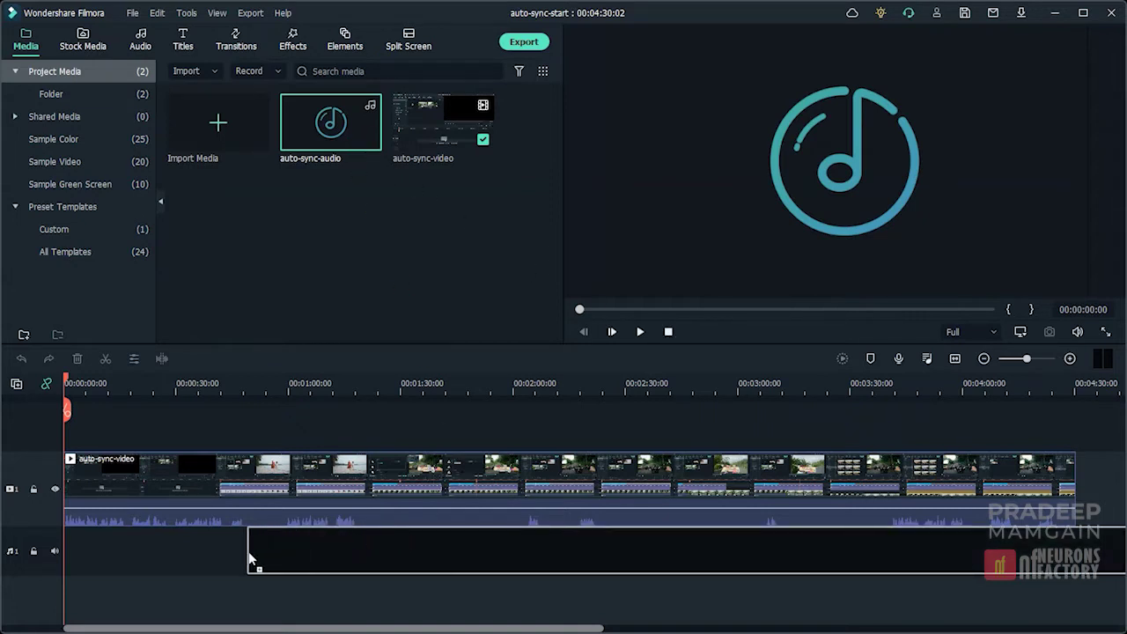
drag(372, 209, 249, 551)
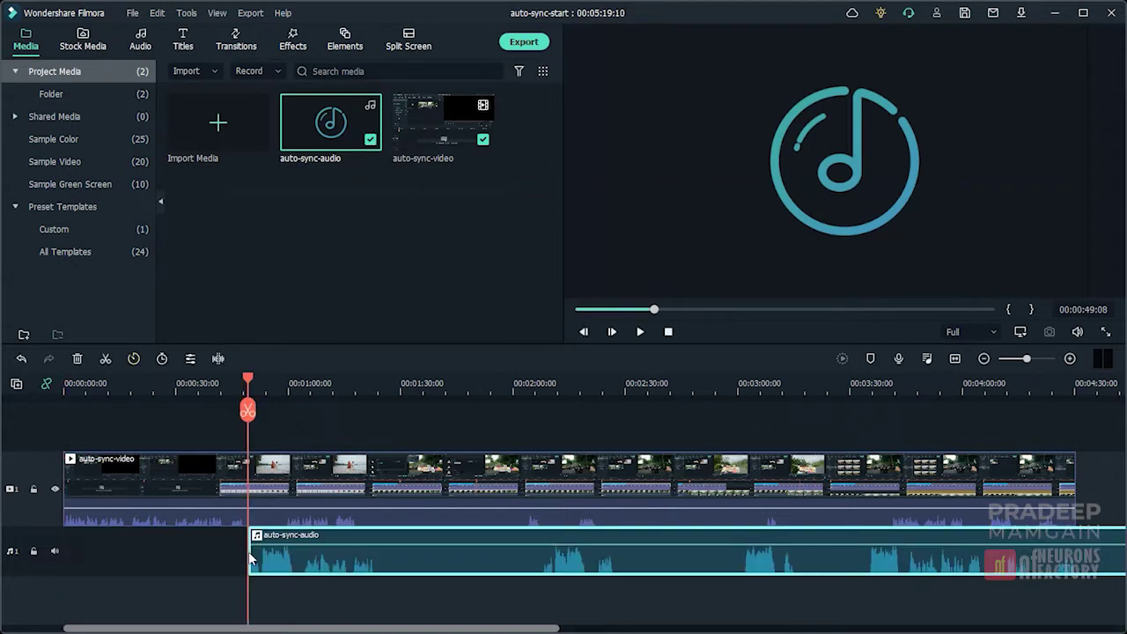
click(414, 473)
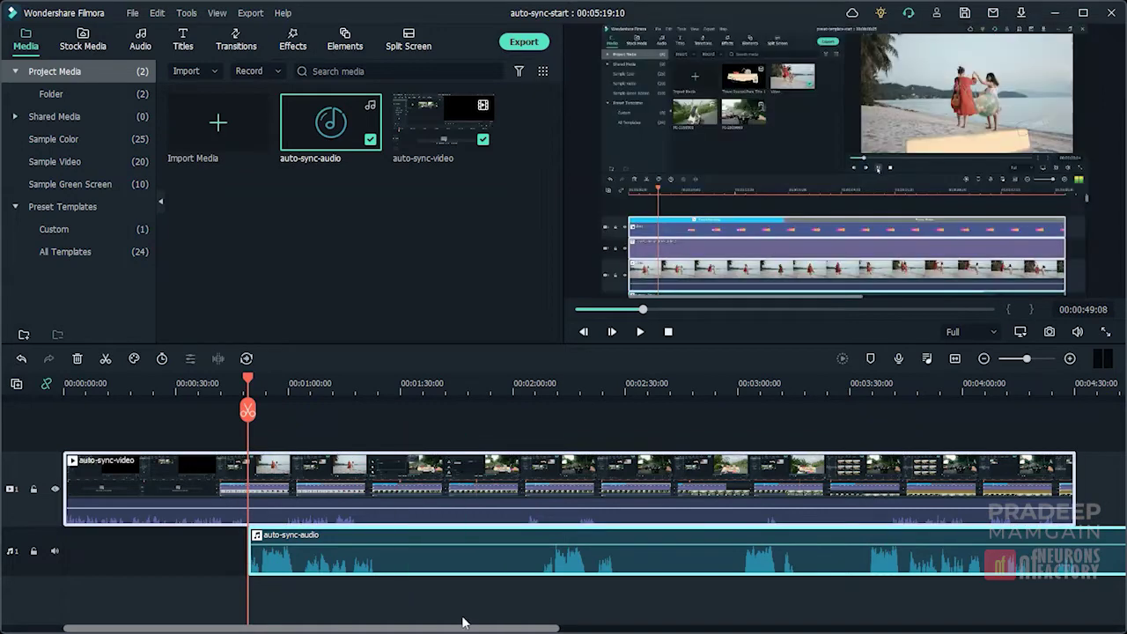
Step: Run Auto Synchronization on auto-sync-video, shifting the audio clip to about 44 seconds
right_click(423, 485)
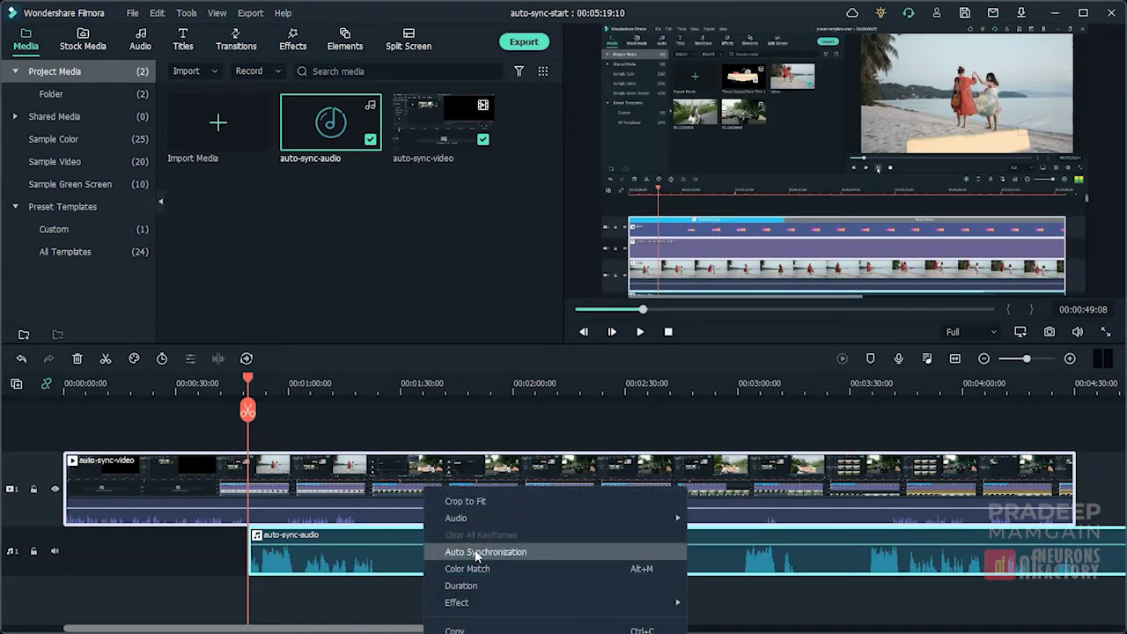
click(552, 551)
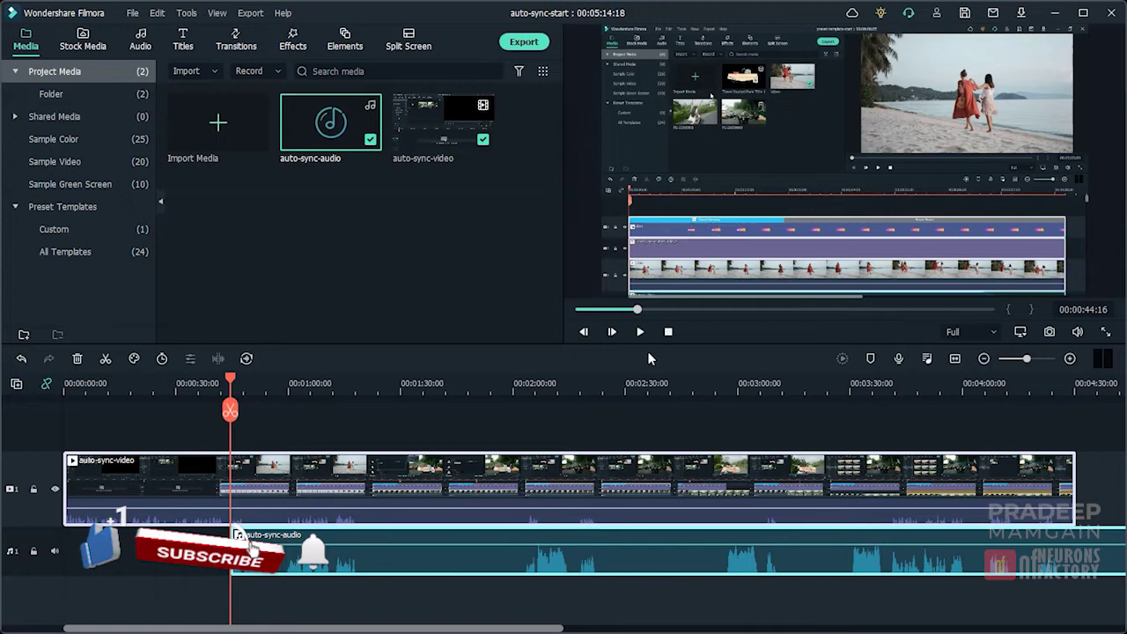
Step: Play and pause the synced clips to check sync, then zoom the timeline in
click(640, 333)
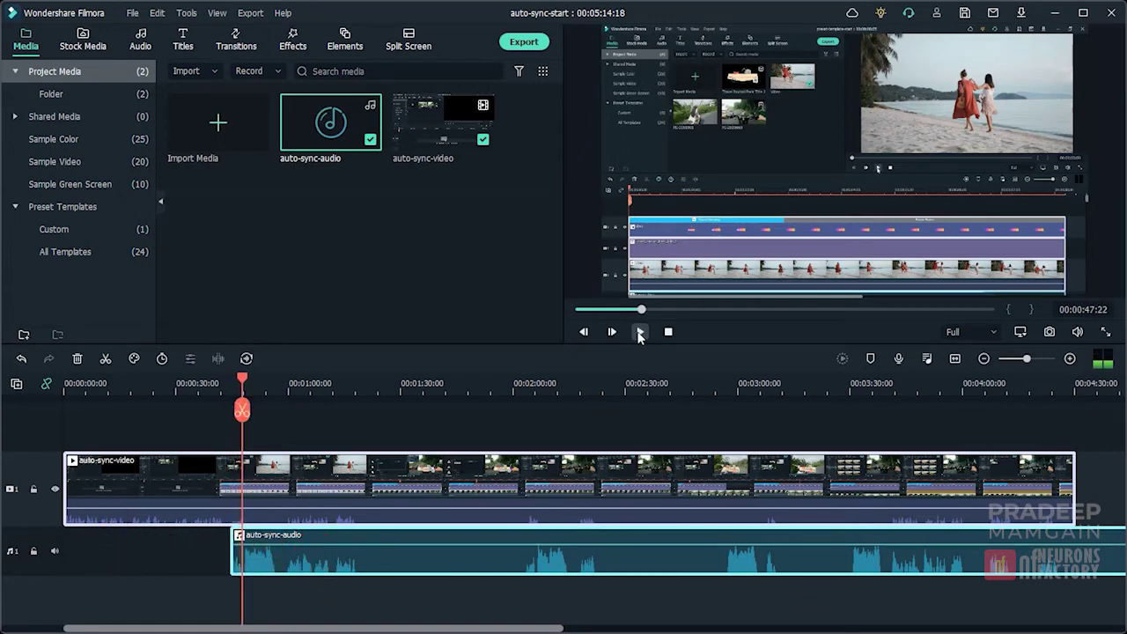
click(640, 333)
scroll(194, 539, up, 3)
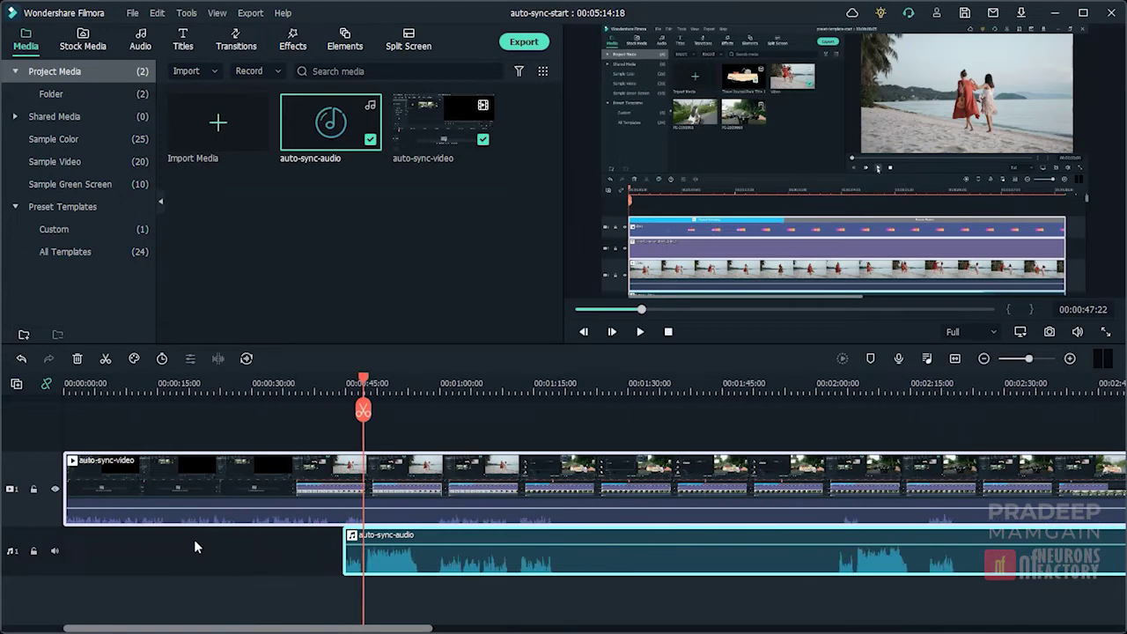
scroll(368, 546, up, 2)
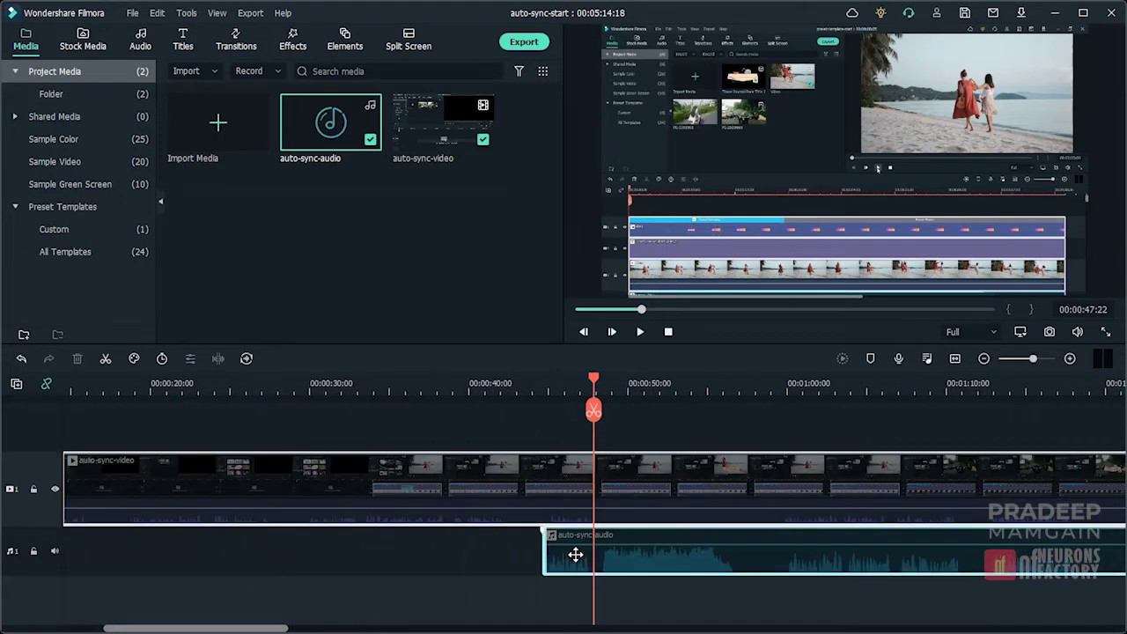
Step: Nudge the audio clip a few pixels into alignment and replay from about 45 seconds
drag(575, 554, 574, 555)
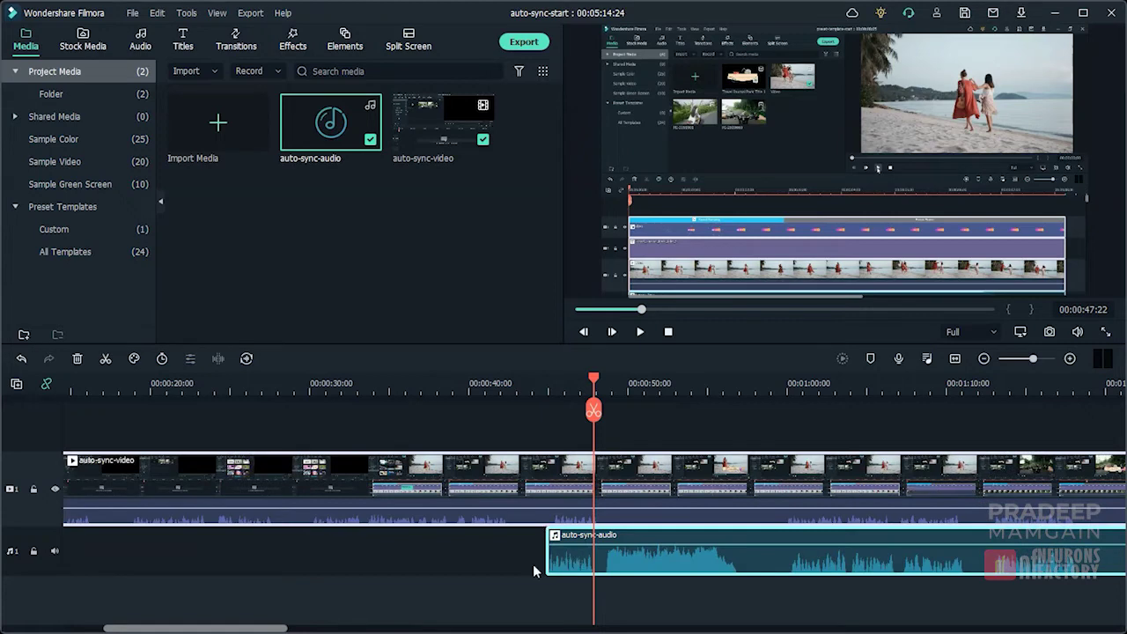
drag(578, 565, 573, 554)
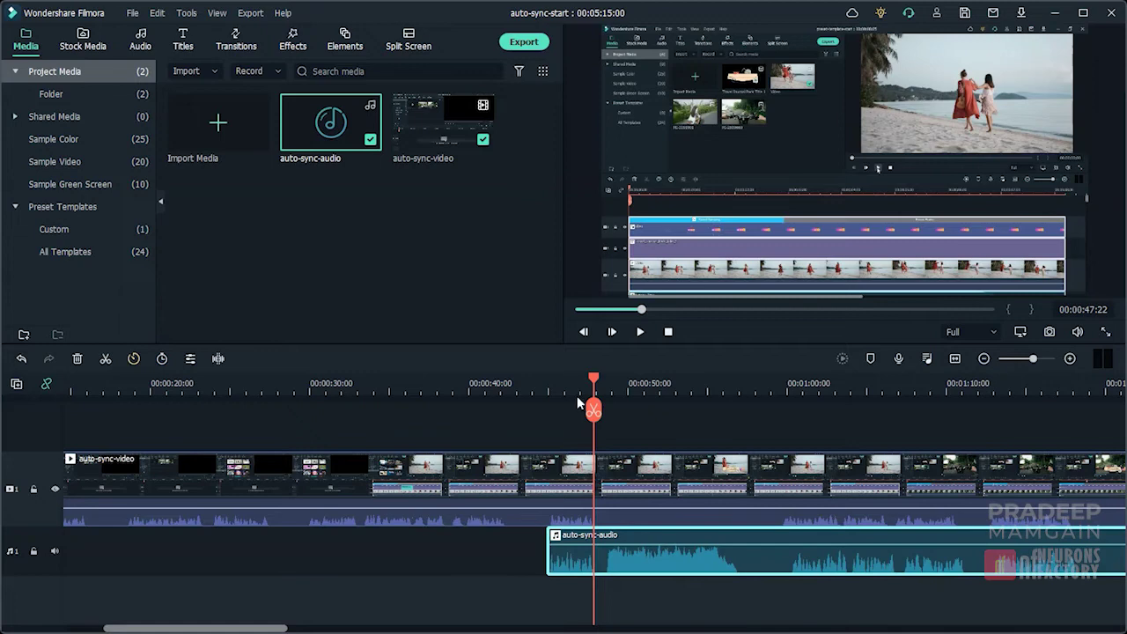
drag(593, 388, 543, 398)
key(space)
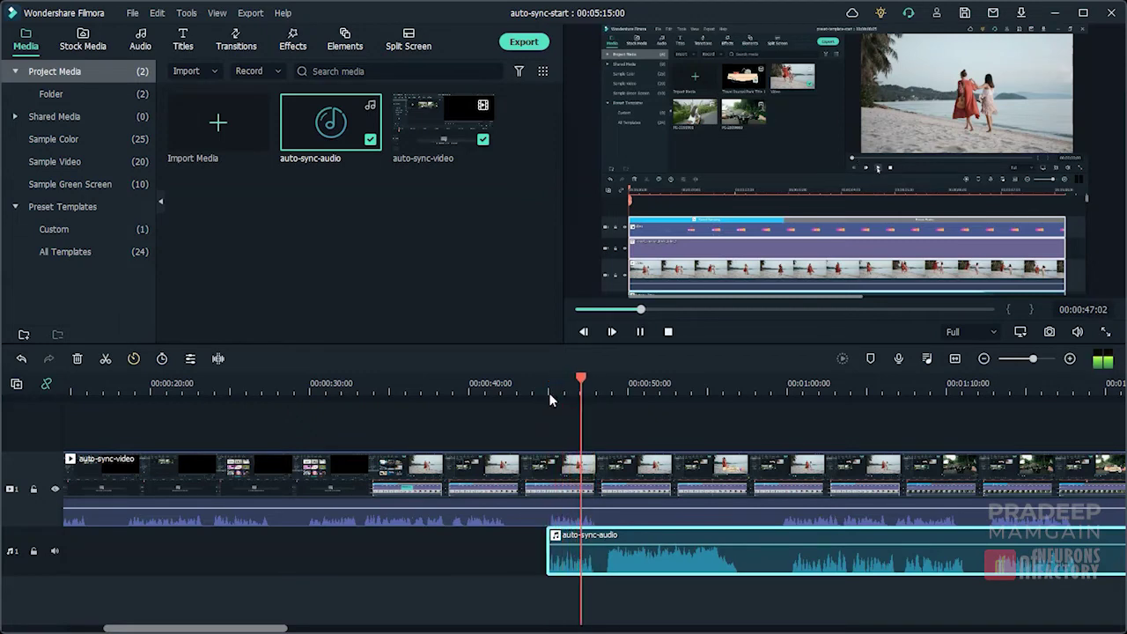
key(space)
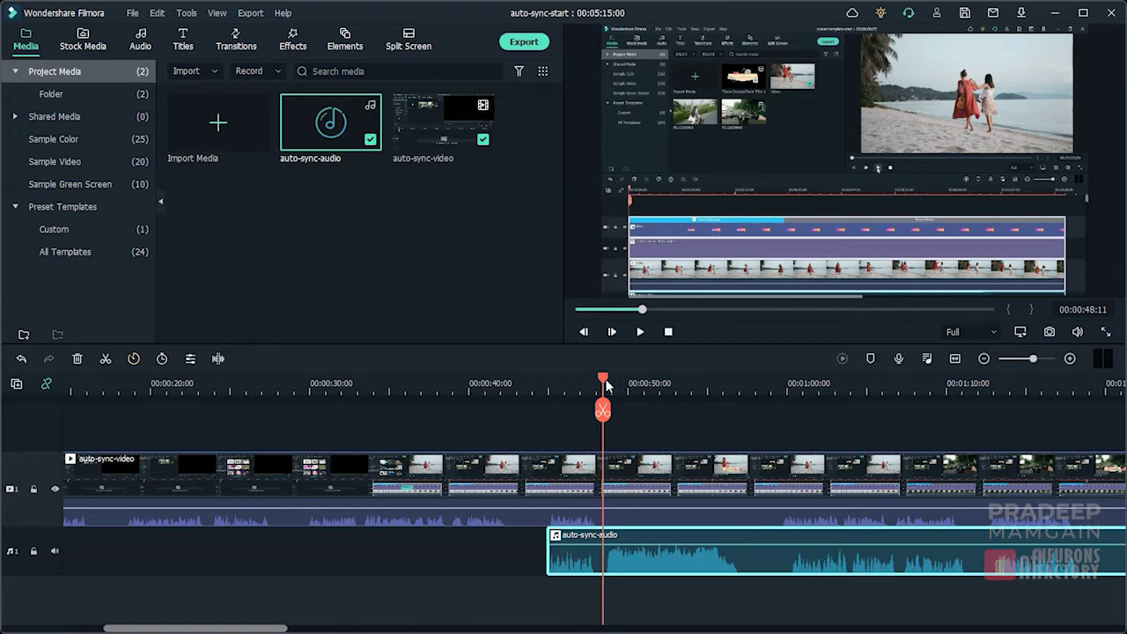
Step: Split the audio at the first narration's end and delete the narration piece before the cut
drag(603, 384, 605, 386)
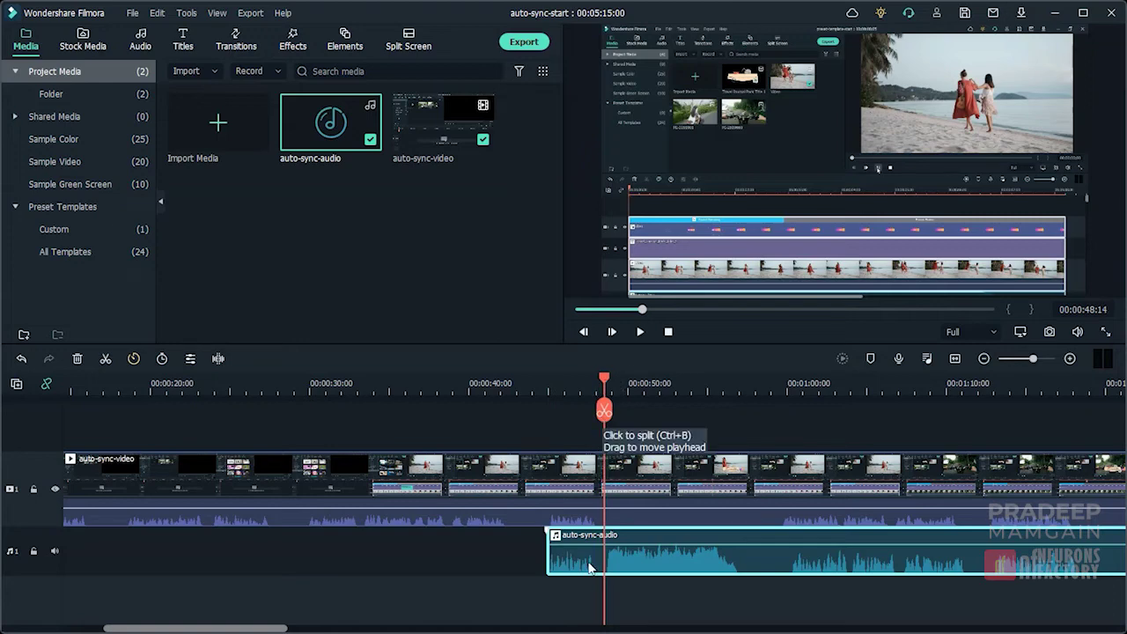
click(604, 410)
click(577, 572)
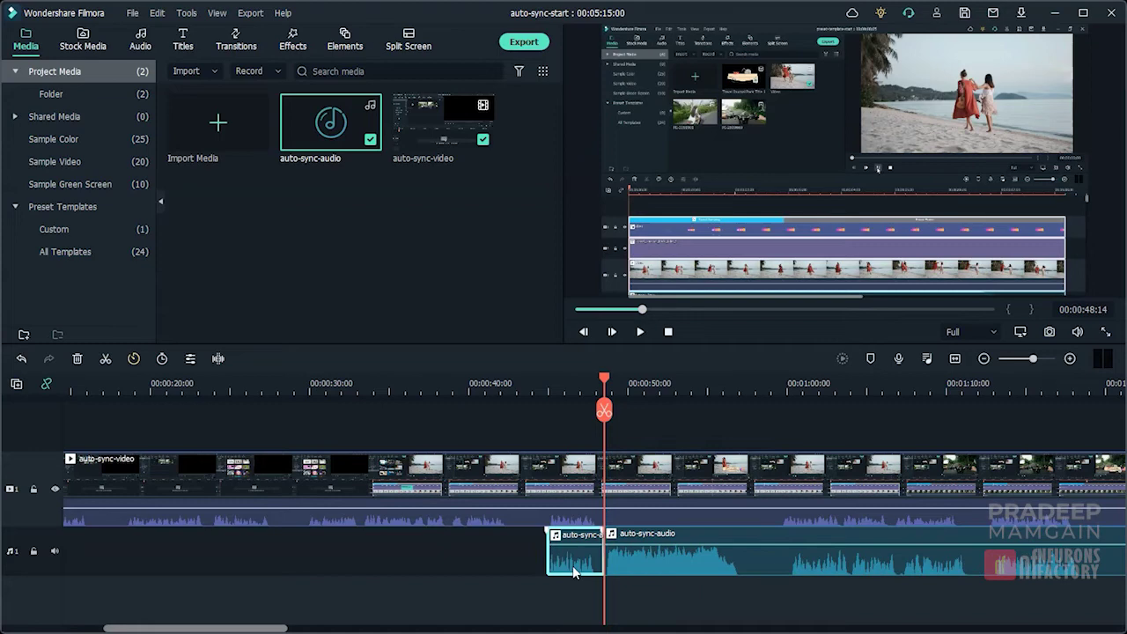
key(Delete)
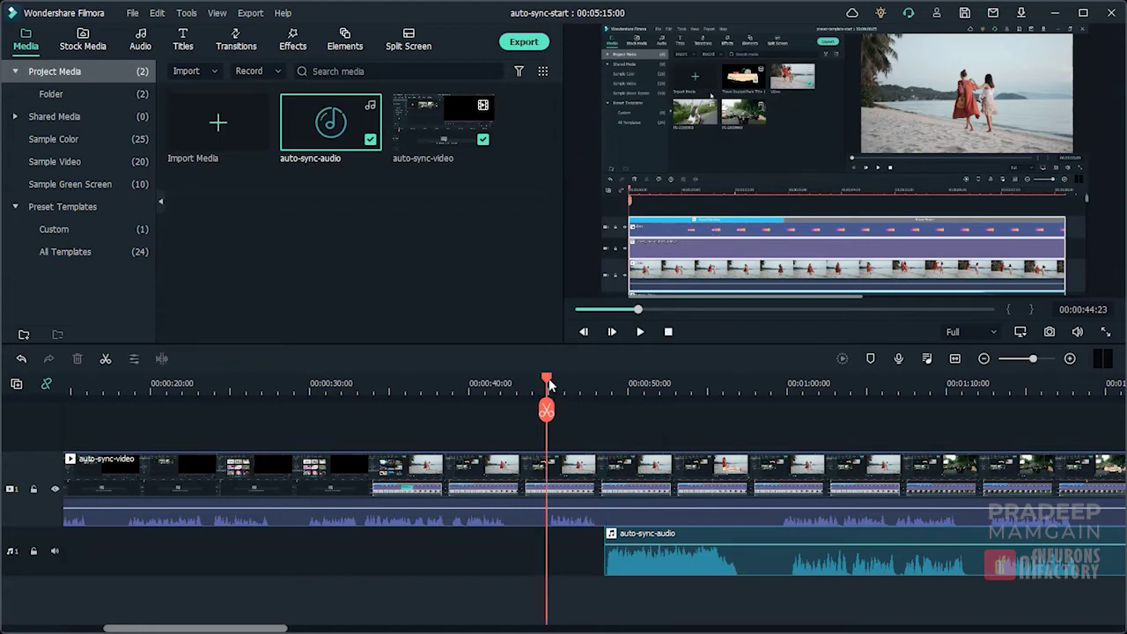
Step: Play back the remaining audio to place the playhead just before the one-minute mark
drag(547, 384, 604, 388)
key(space)
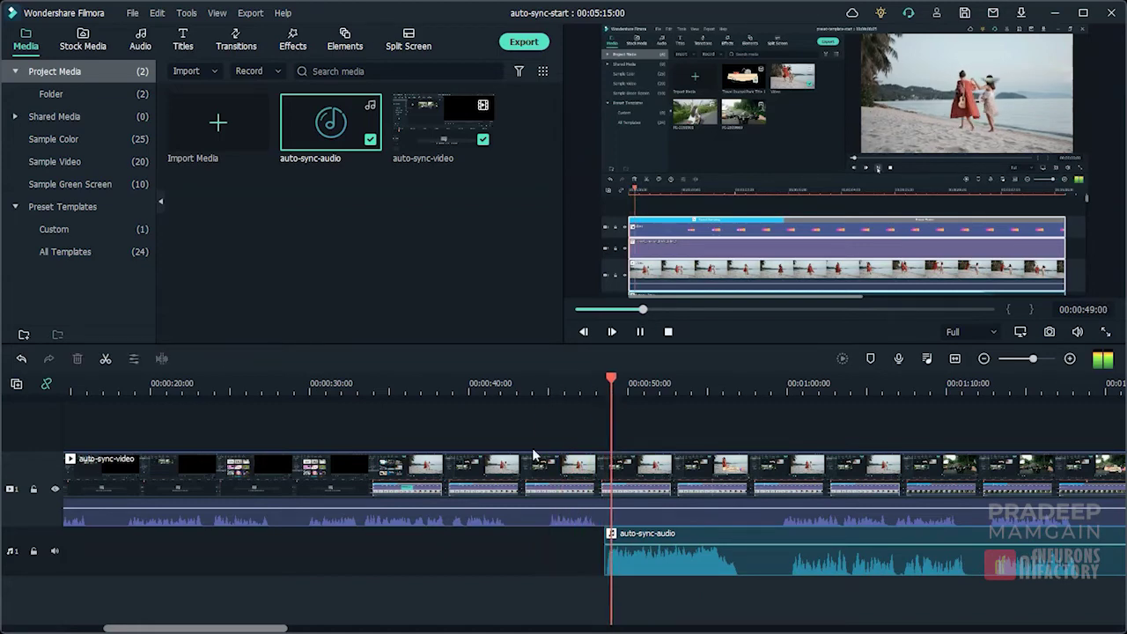
drag(201, 628, 240, 628)
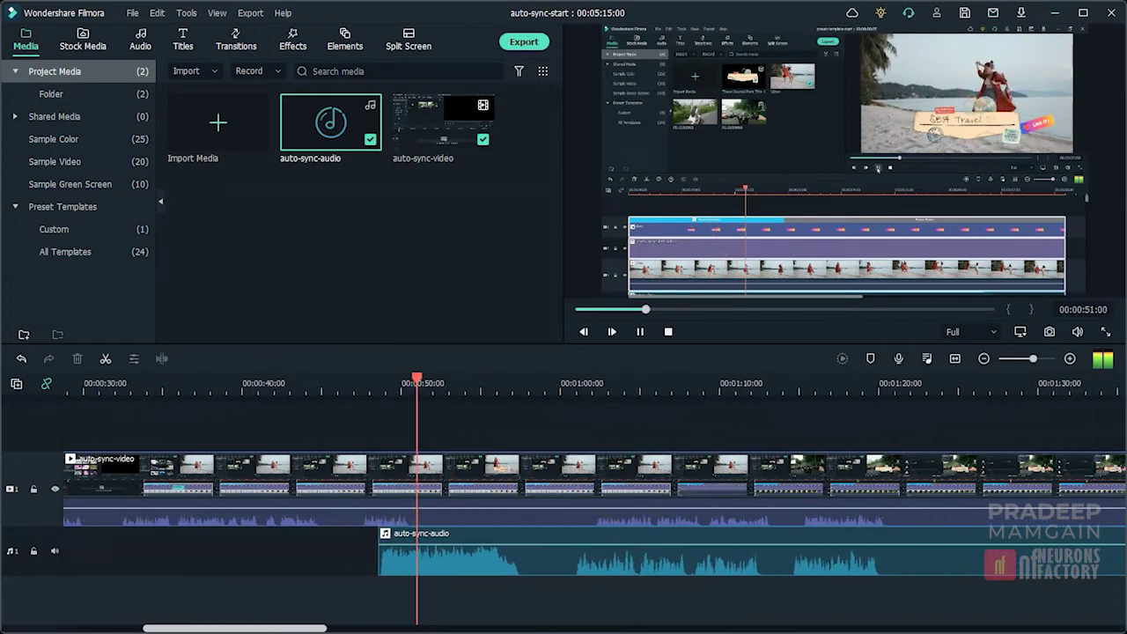
mouse_move(312, 627)
mouse_down()
mouse_move(382, 625)
mouse_move(354, 625)
mouse_up()
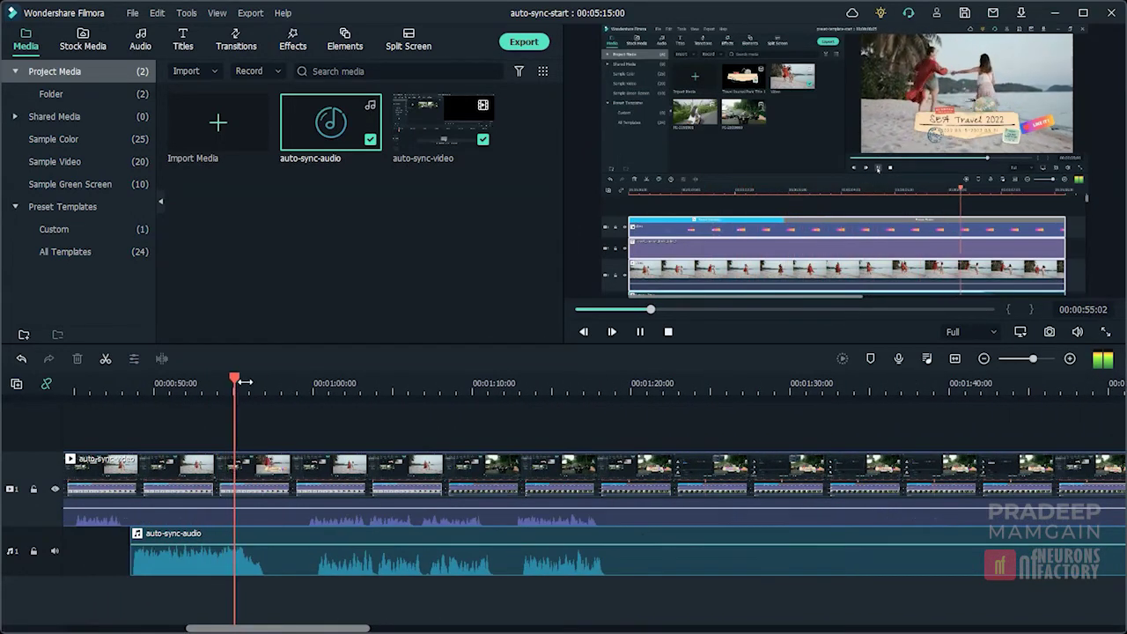
click(246, 383)
drag(251, 381, 310, 411)
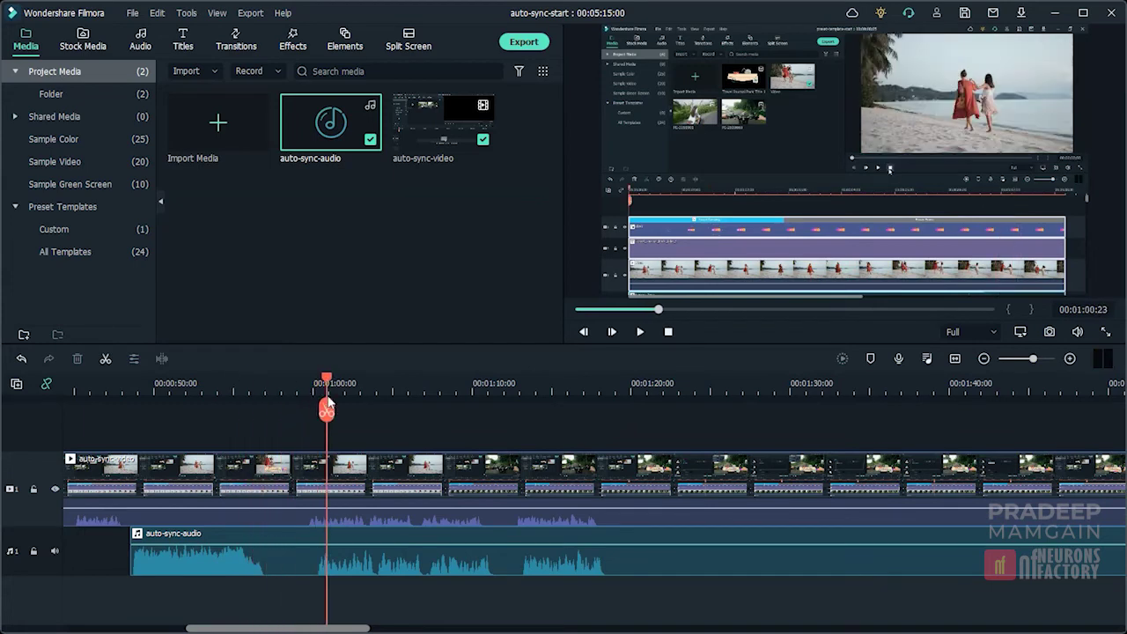
key(space)
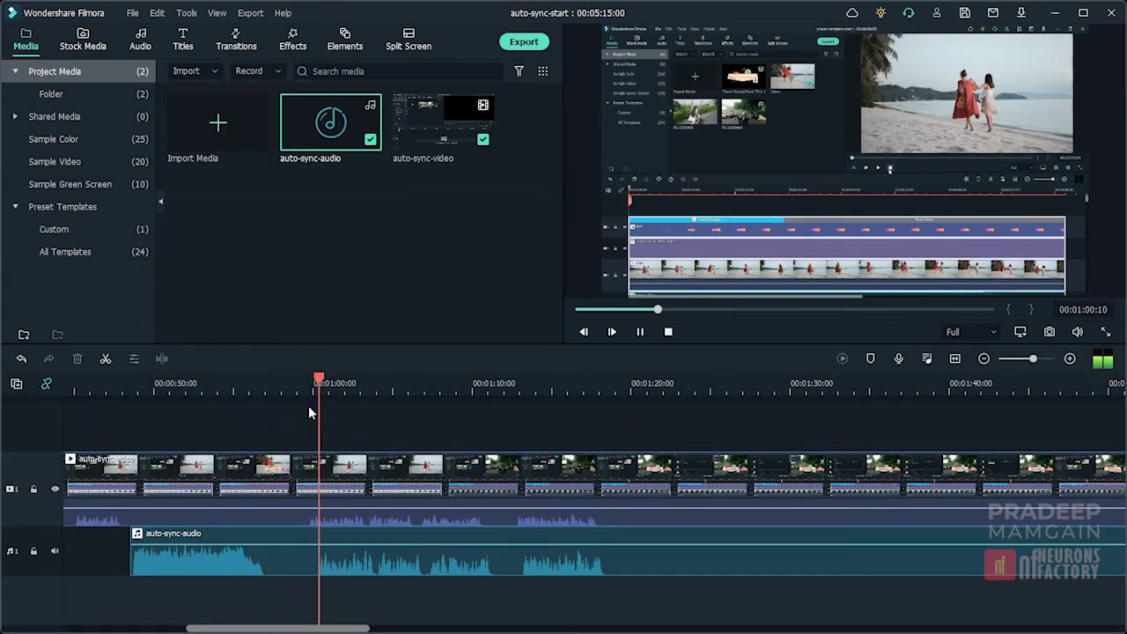
click(326, 385)
drag(326, 387, 309, 390)
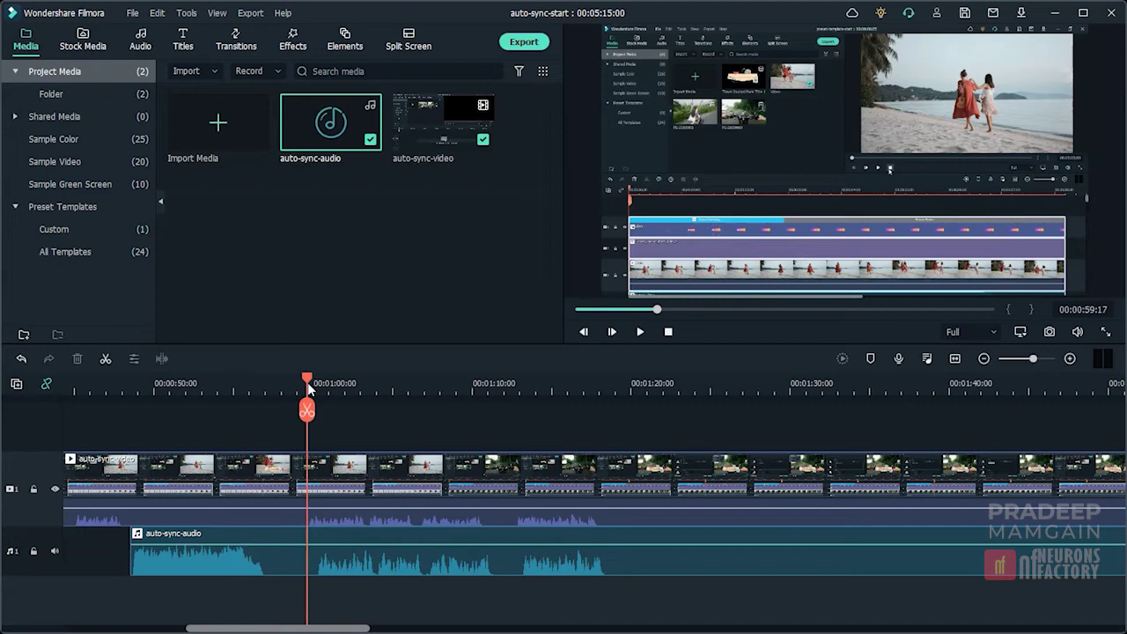
Step: Split the audio at about 1:00 and at the next narration's end, leaving a gap
click(312, 532)
scroll(312, 531, down, 3)
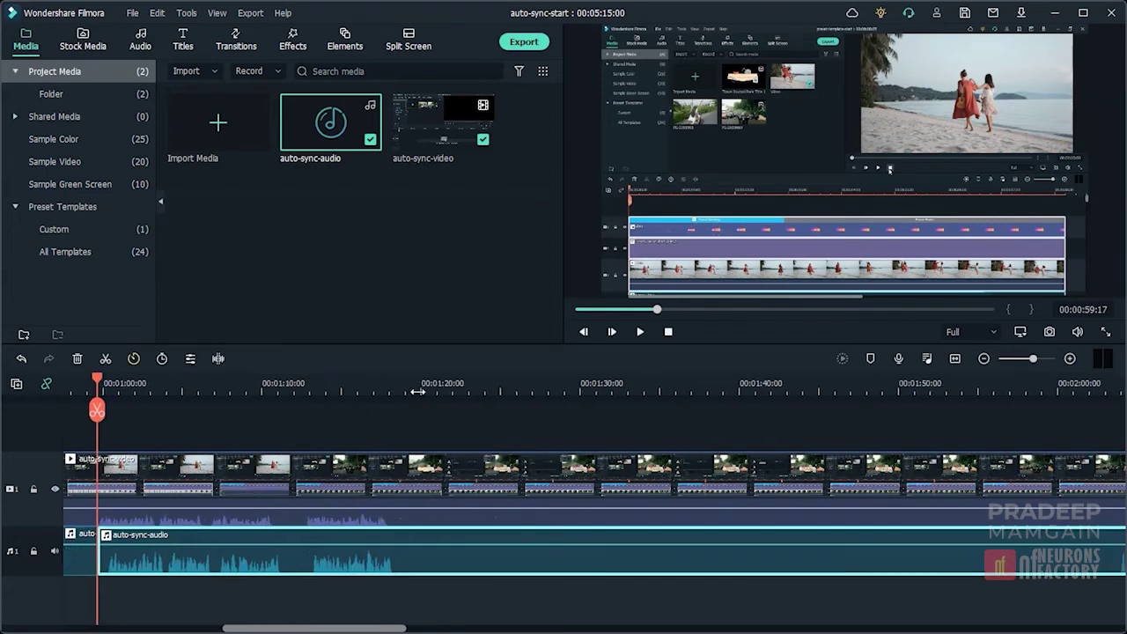
click(425, 435)
click(425, 410)
scroll(575, 407, up, 2)
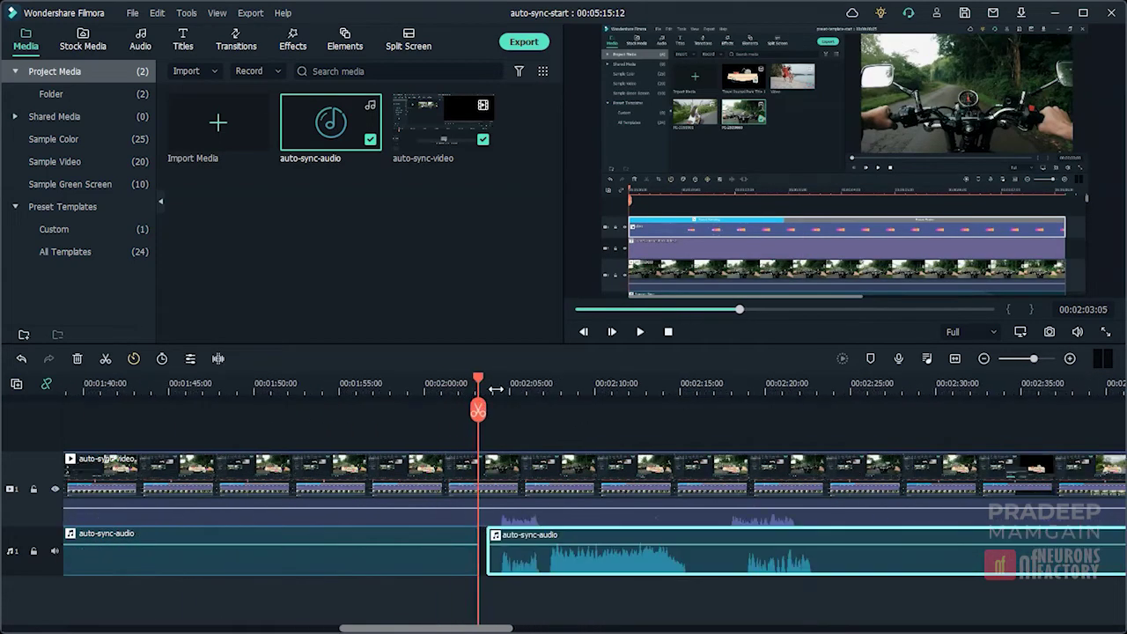
drag(498, 555, 554, 555)
Step: Split the audio at the next narration boundary and select the neighbouring audio pieces
click(711, 411)
click(742, 411)
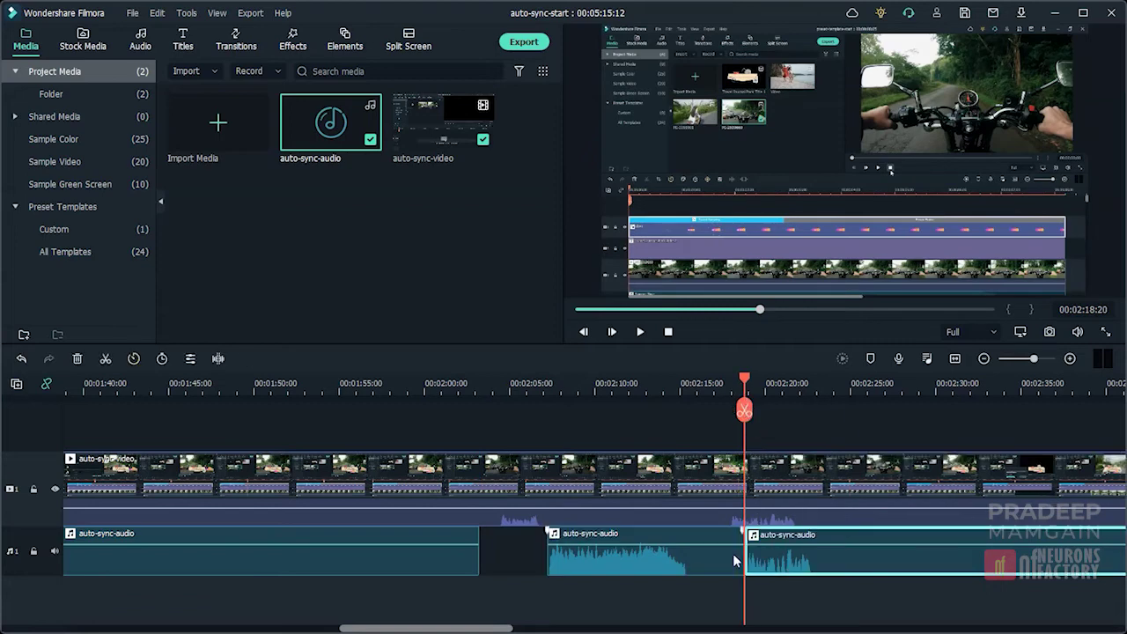
click(749, 410)
scroll(440, 546, right, 5)
click(259, 551)
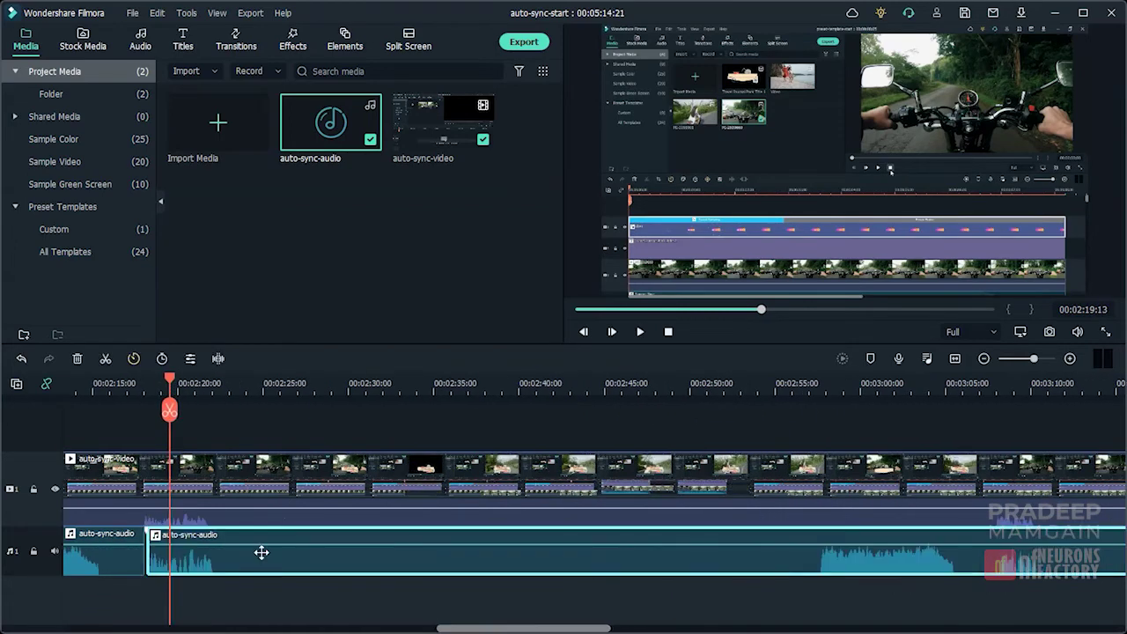
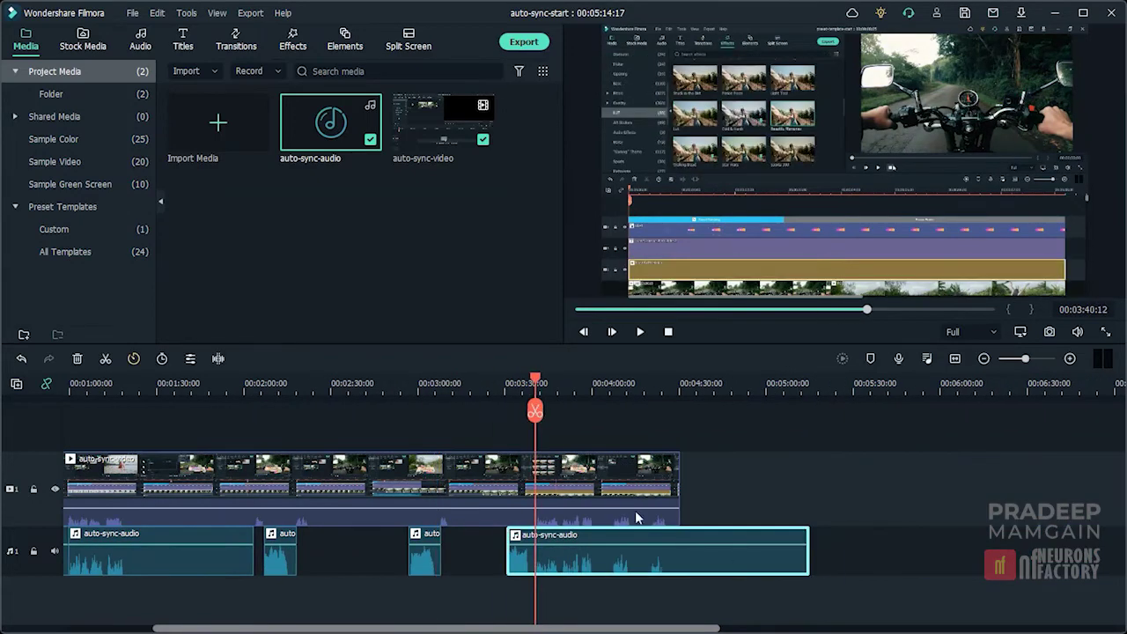
Step: Trim the long final audio clip and park the playhead just before the first audio clip
click(955, 358)
click(290, 413)
click(405, 551)
key(Delete)
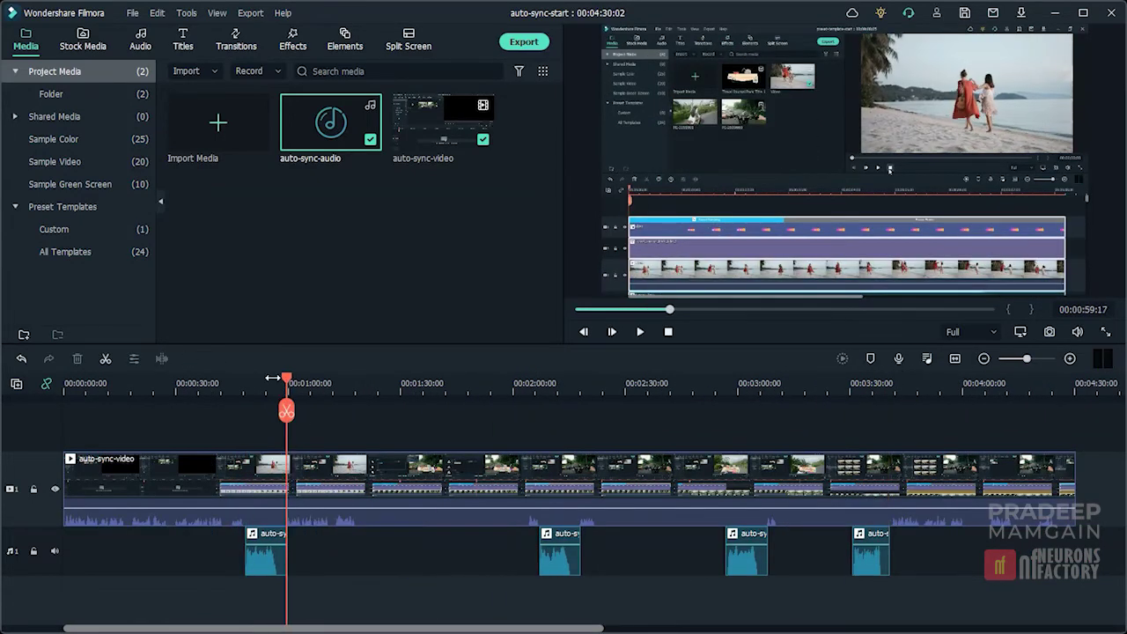
click(229, 387)
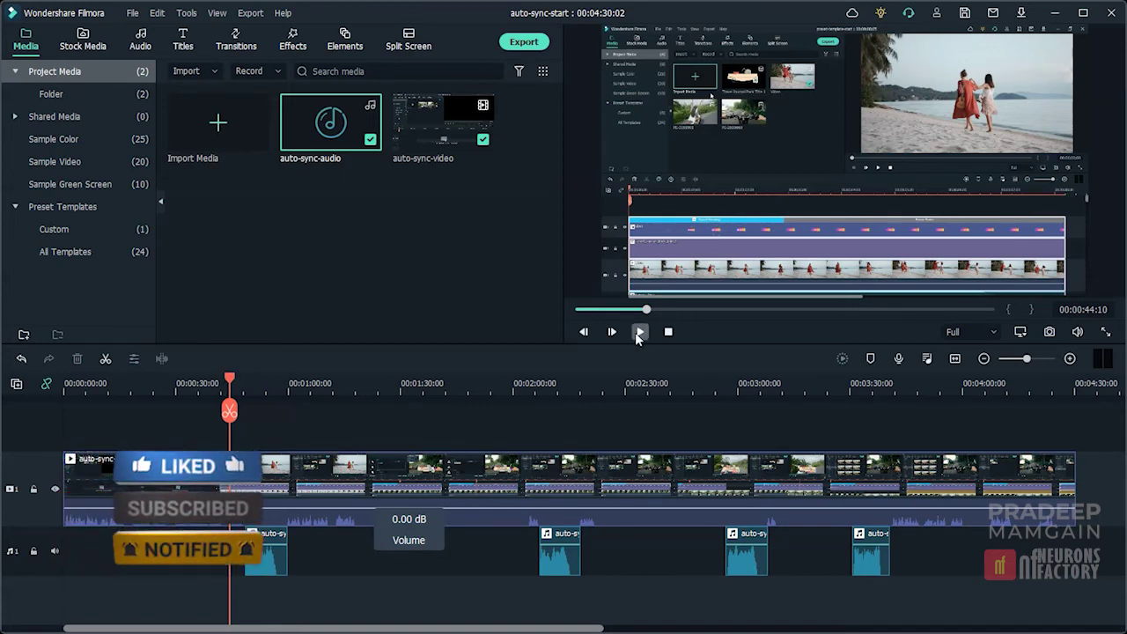
Step: Play the first audio section, then the second near 2:03, checking sync
click(640, 332)
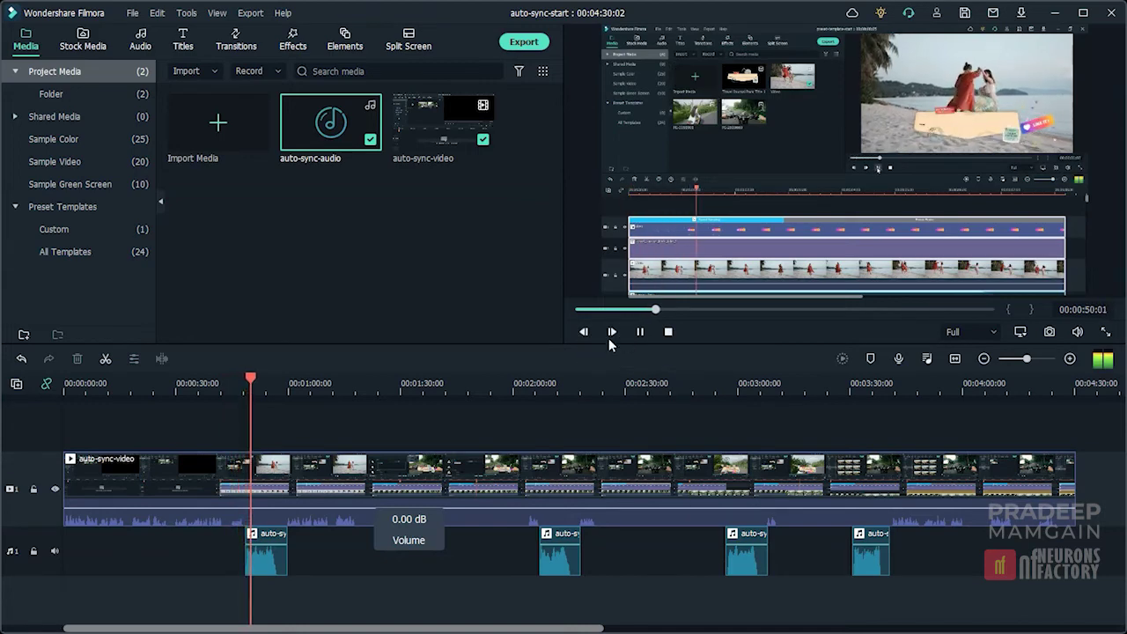
click(254, 380)
drag(253, 380, 524, 380)
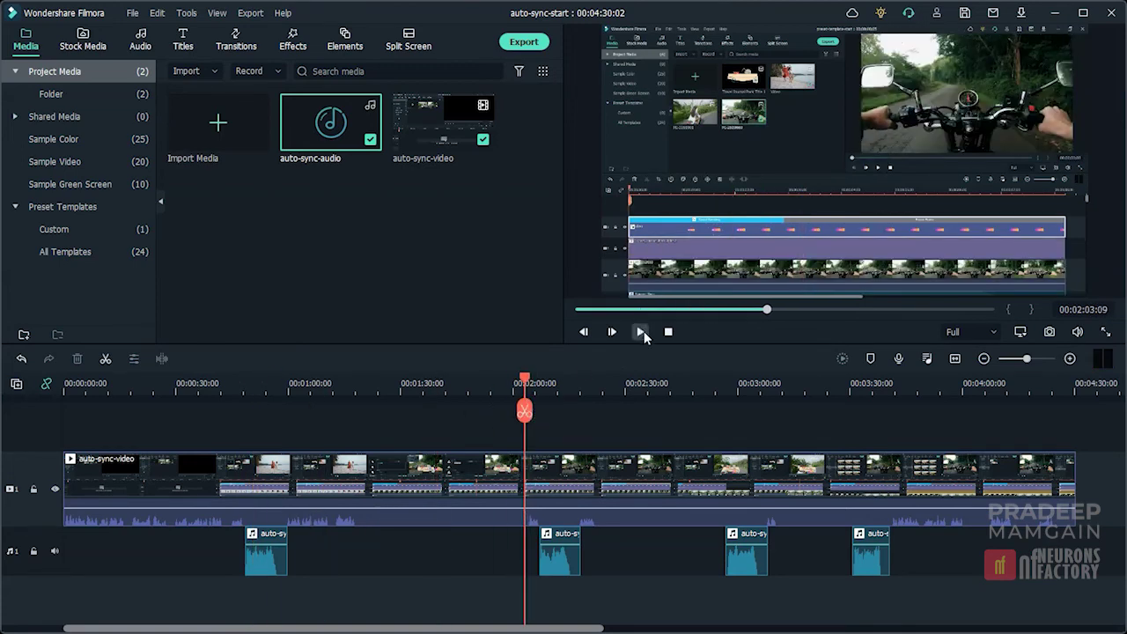
click(642, 331)
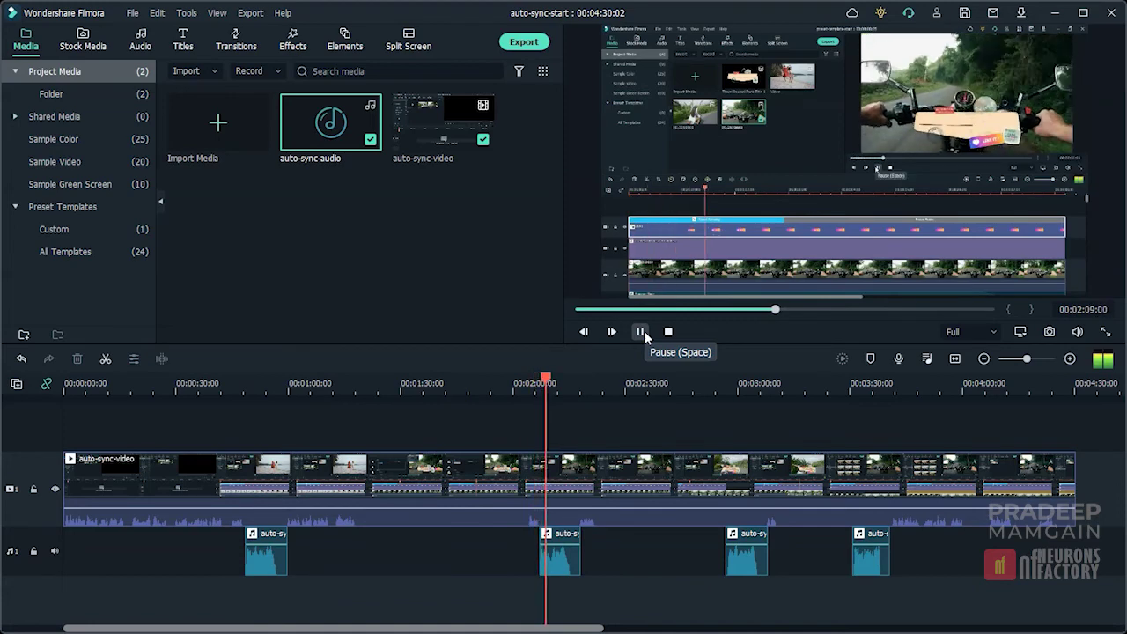
click(644, 331)
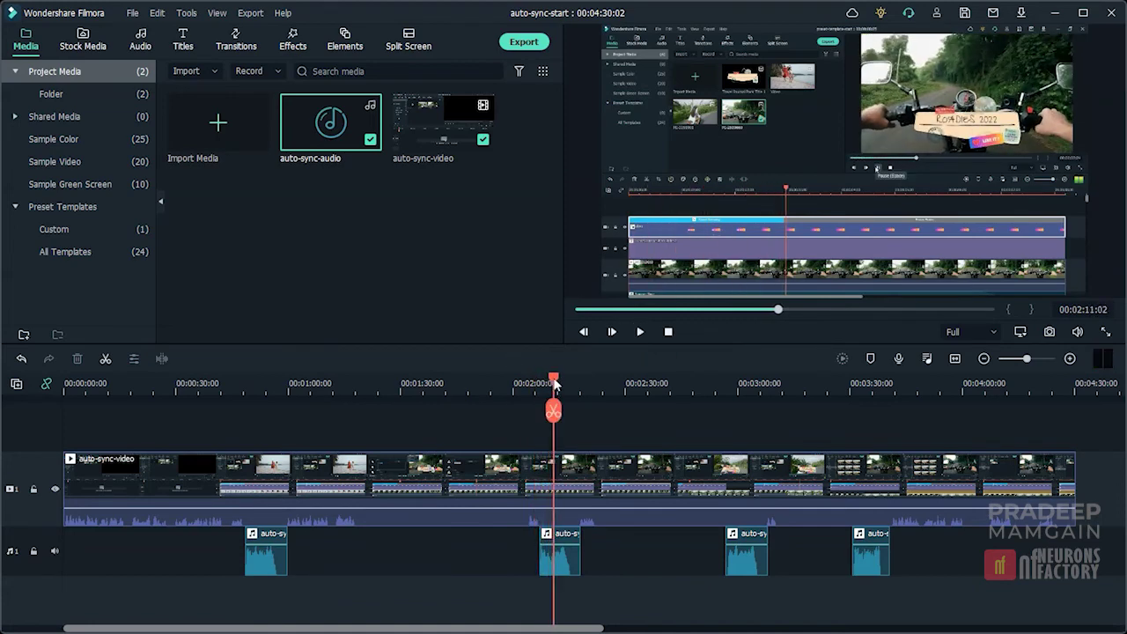
Step: Check the third (near 2:58) and fourth (near 3:30) sections, then stop at 00:00:00:00
mouse_move(554, 383)
mouse_down()
mouse_move(734, 429)
mouse_move(722, 433)
mouse_up()
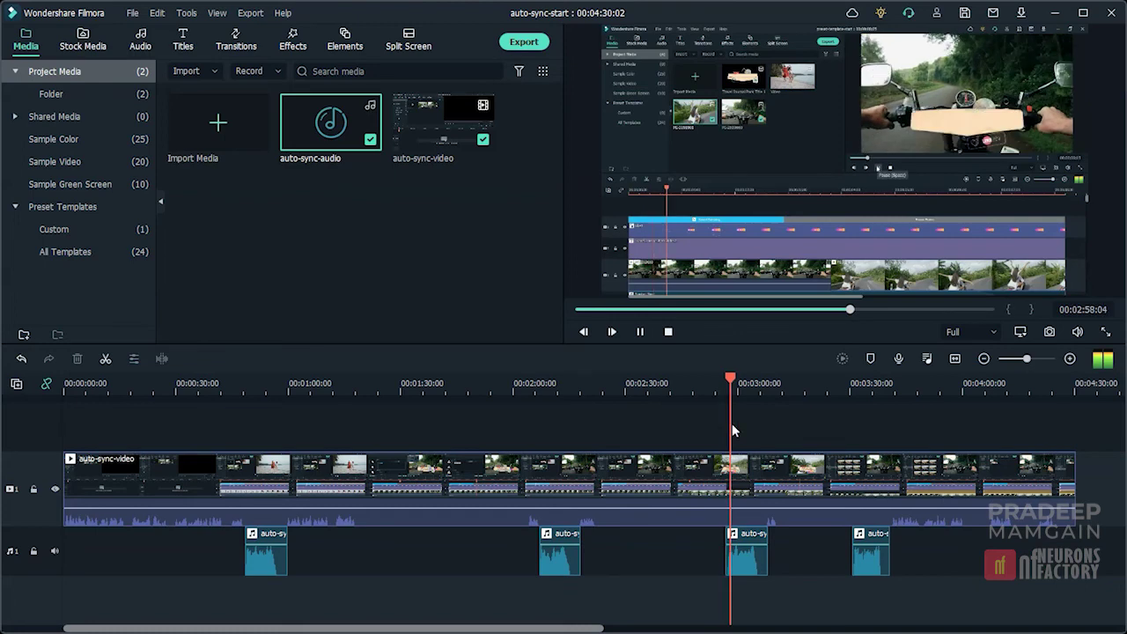
key(space)
drag(736, 389, 854, 403)
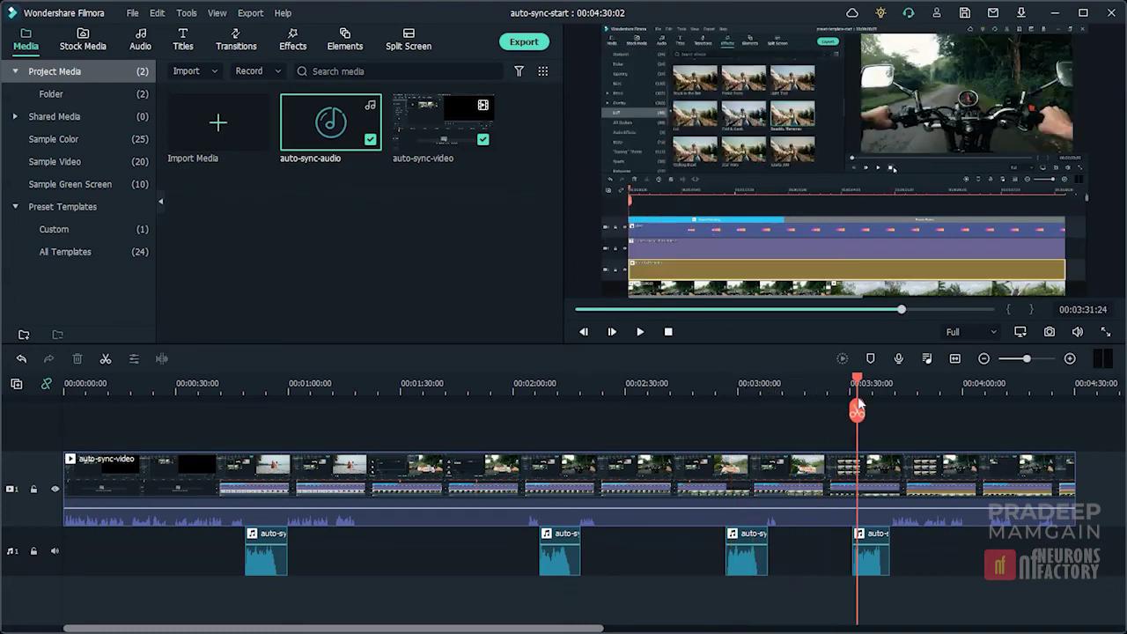
key(space)
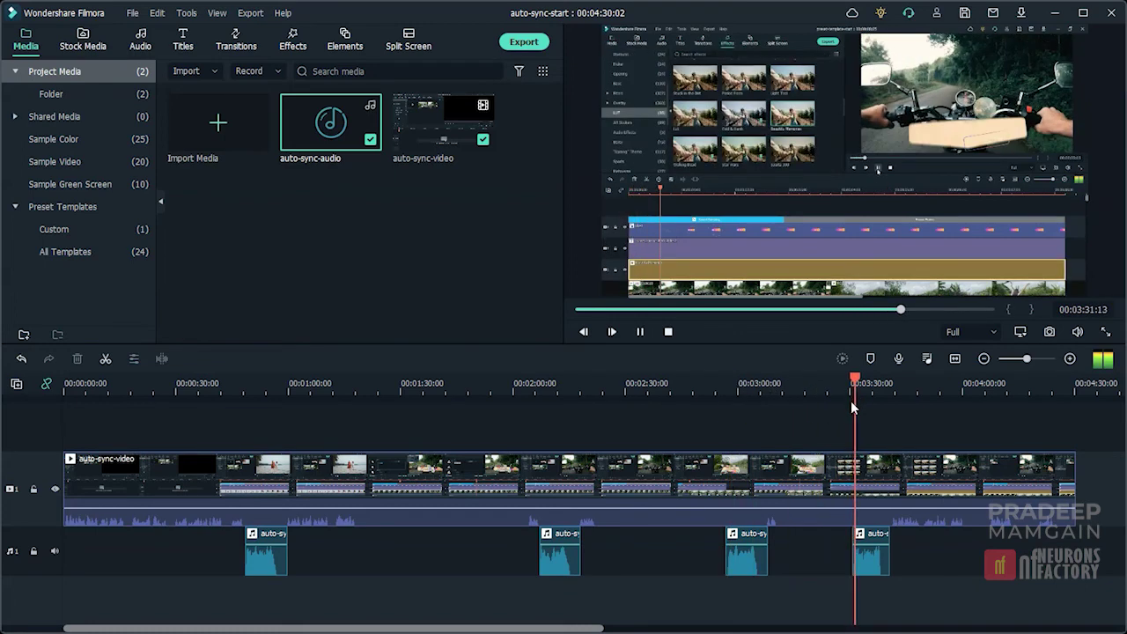
click(669, 332)
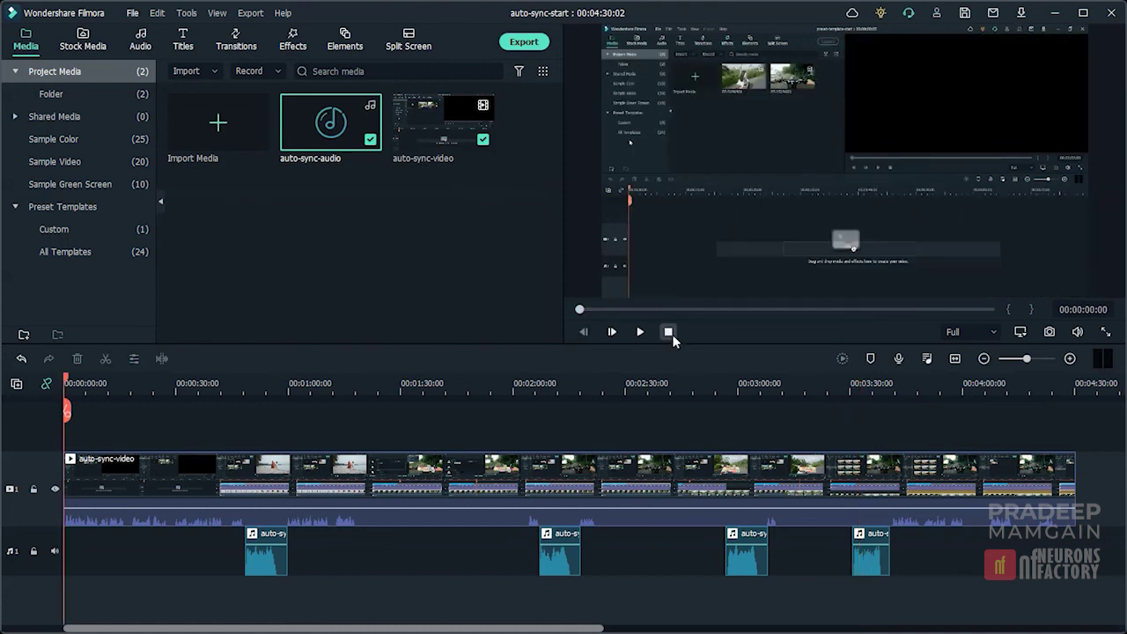